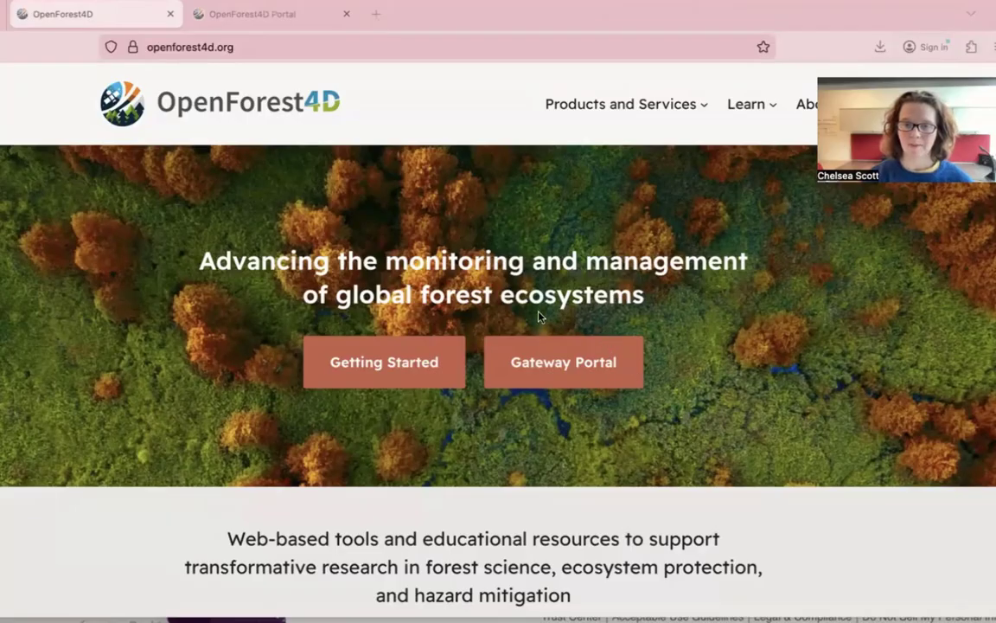
- Open the Gateway Portal from the OpenForest4D home page in a new tab
{"action": "left_click", "coordinate": [569, 365]}
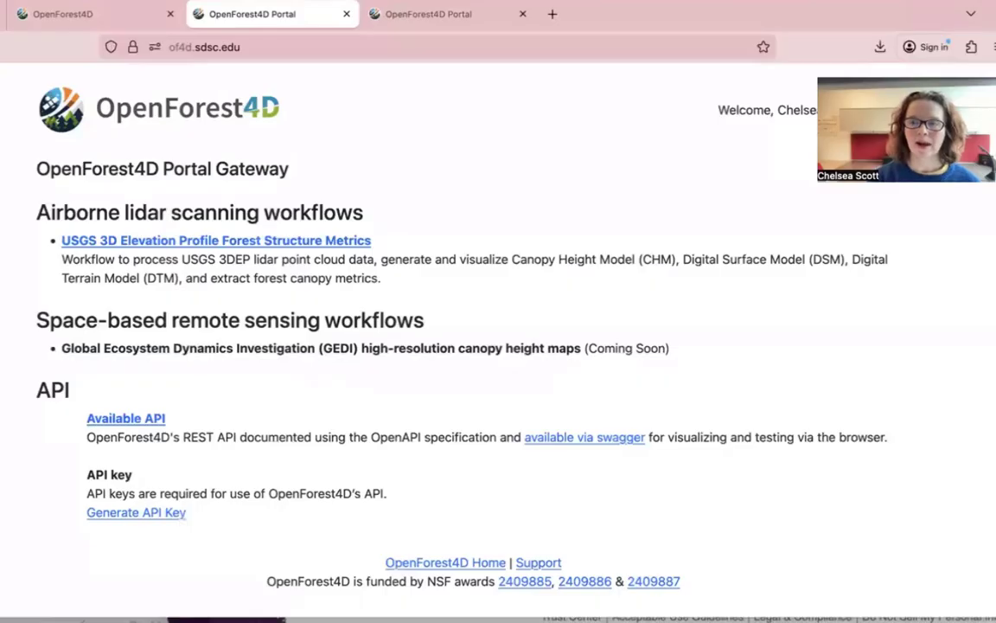
- Open the 'USGS 3D Elevation Profile Forest Structure Metrics' workflow under Airborne lidar scanning workflows
{"action": "left_click", "coordinate": [927, 76]}
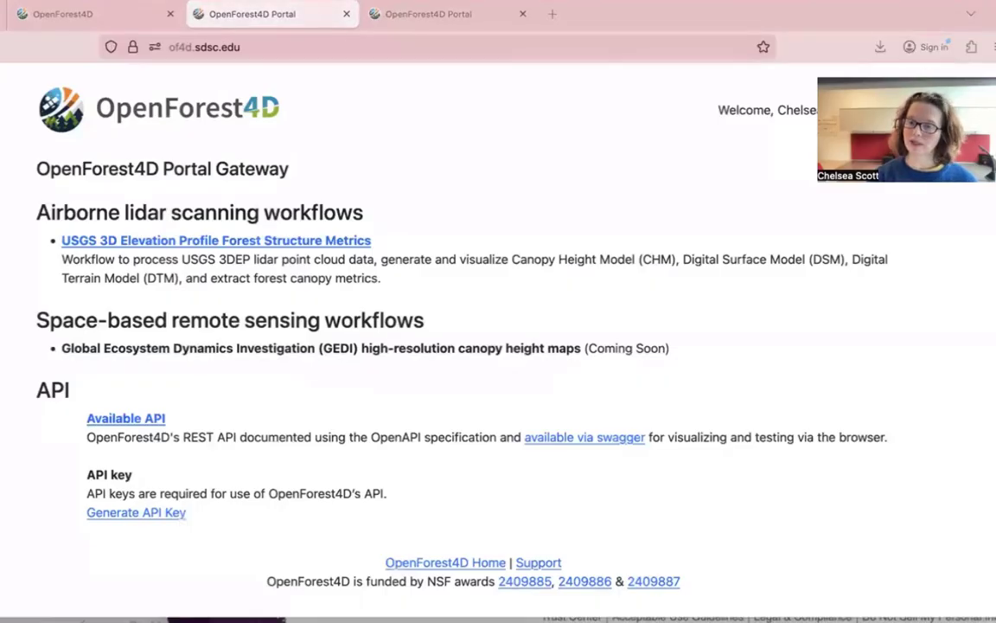
{"action": "left_click_drag", "start_coordinate": [928, 76], "coordinate": [924, 160]}
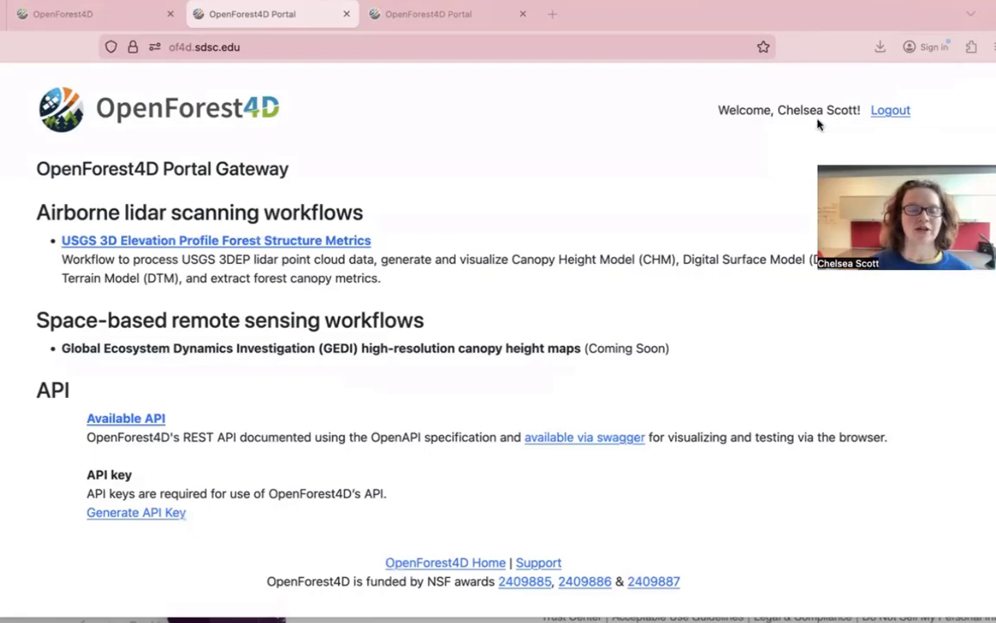
{"action": "left_click", "coordinate": [142, 242]}
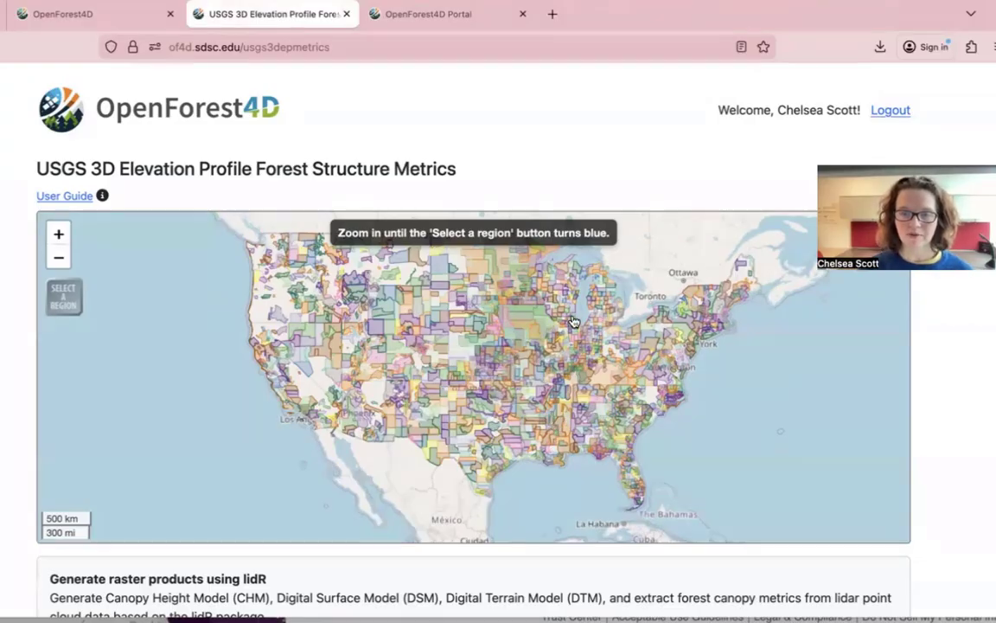
- Zoom the lidar coverage map into Milwaukee until 'Select a region' becomes available
{"action": "scroll", "coordinate": [571, 322], "scroll_direction": "up", "scroll_amount": 3}
{"action": "scroll", "coordinate": [572, 323], "scroll_direction": "up", "scroll_amount": 1}
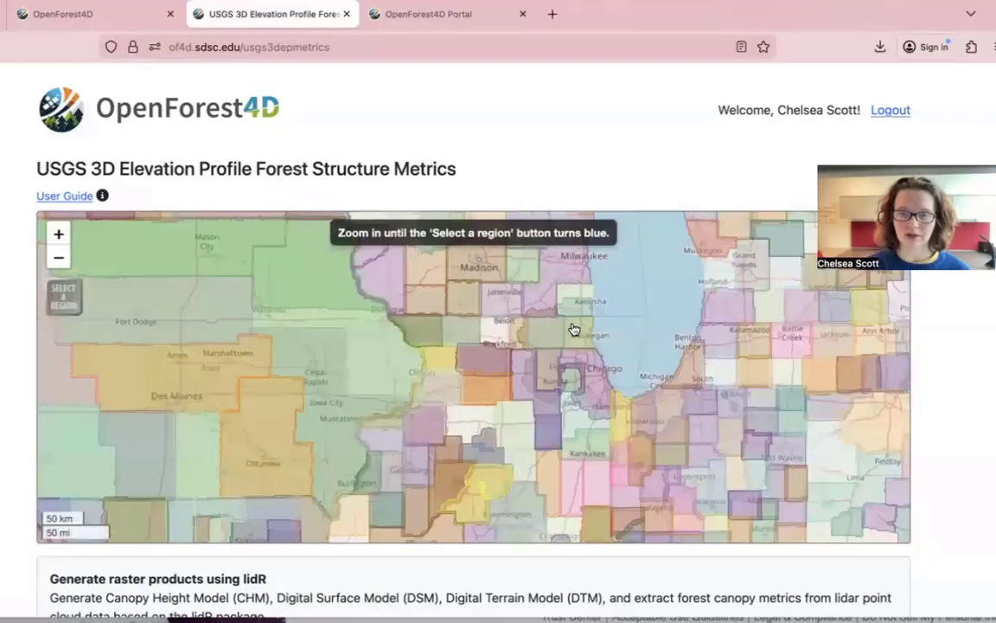
{"action": "scroll", "coordinate": [552, 342], "scroll_direction": "up", "scroll_amount": 1}
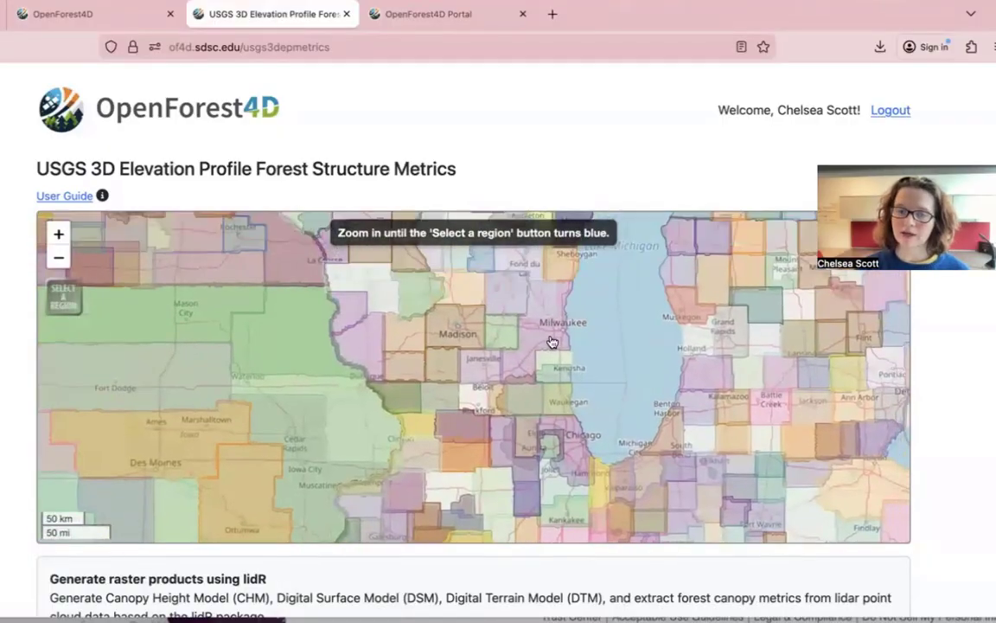
{"action": "scroll", "coordinate": [551, 342], "scroll_direction": "up", "scroll_amount": 1}
{"action": "scroll", "coordinate": [551, 342], "scroll_direction": "up", "scroll_amount": 1}
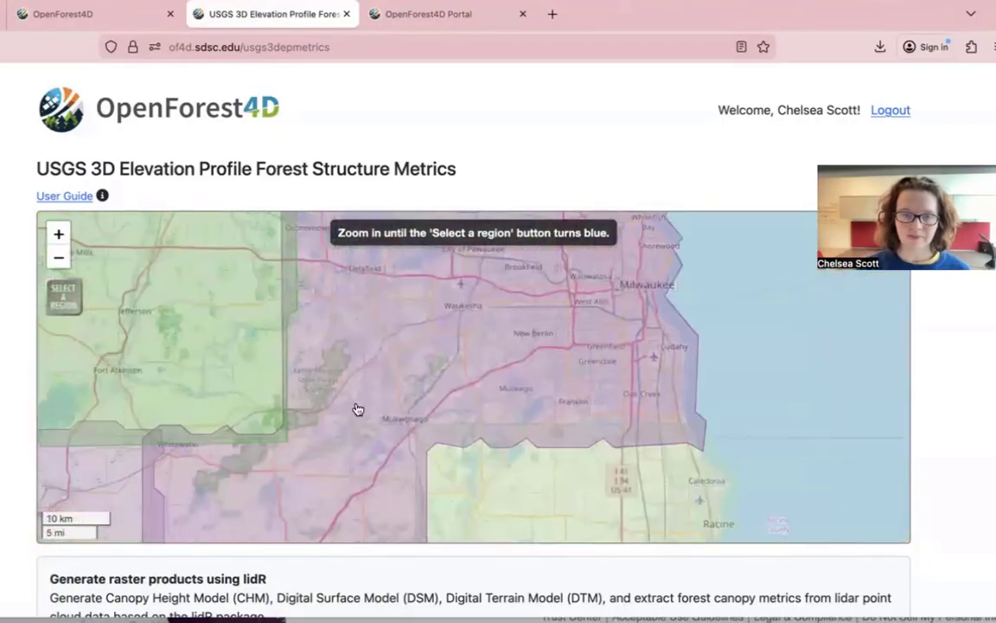
{"action": "scroll", "coordinate": [622, 298], "scroll_direction": "up", "scroll_amount": 1}
{"action": "scroll", "coordinate": [627, 315], "scroll_direction": "up", "scroll_amount": 1}
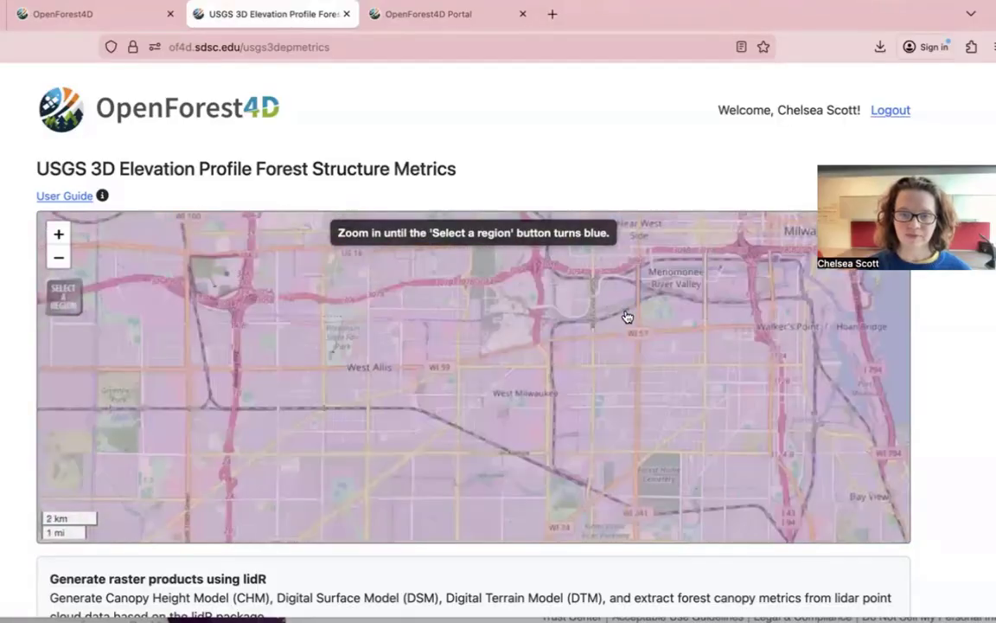
{"action": "scroll", "coordinate": [608, 318], "scroll_direction": "up", "scroll_amount": 1}
- Pan the map west to Greenfield Park and the streets south of it
{"action": "left_click_drag", "start_coordinate": [608, 318], "coordinate": [798, 342]}
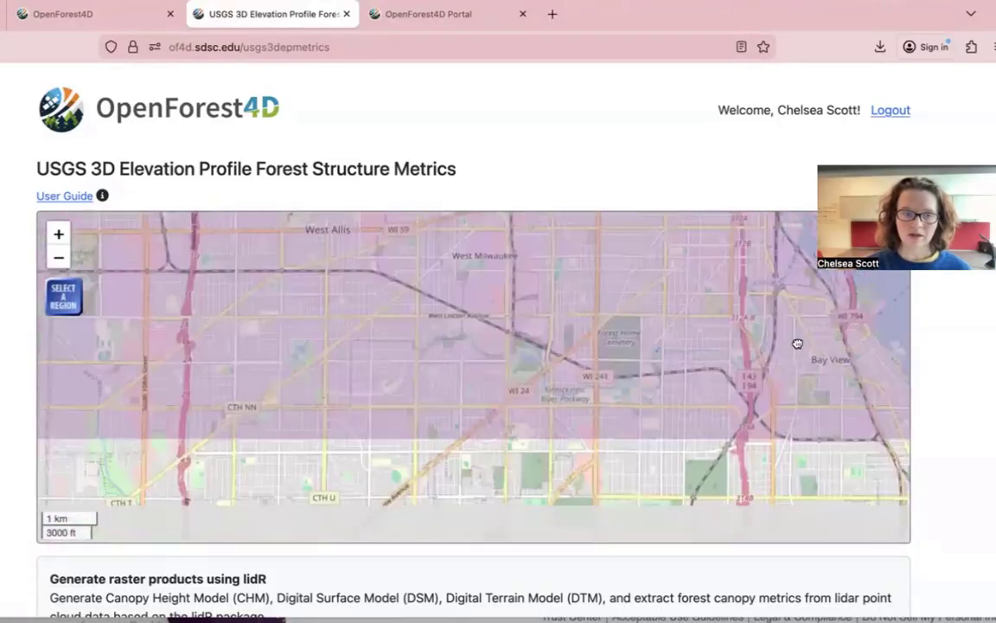
{"action": "left_click_drag", "start_coordinate": [298, 362], "coordinate": [478, 347]}
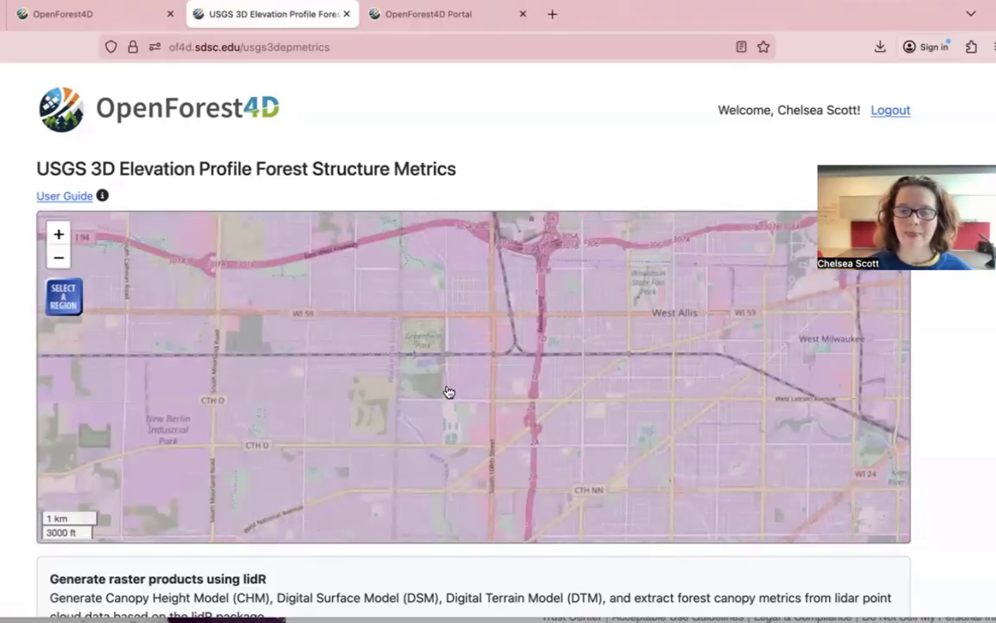
{"action": "scroll", "coordinate": [448, 391], "scroll_direction": "down", "scroll_amount": 3}
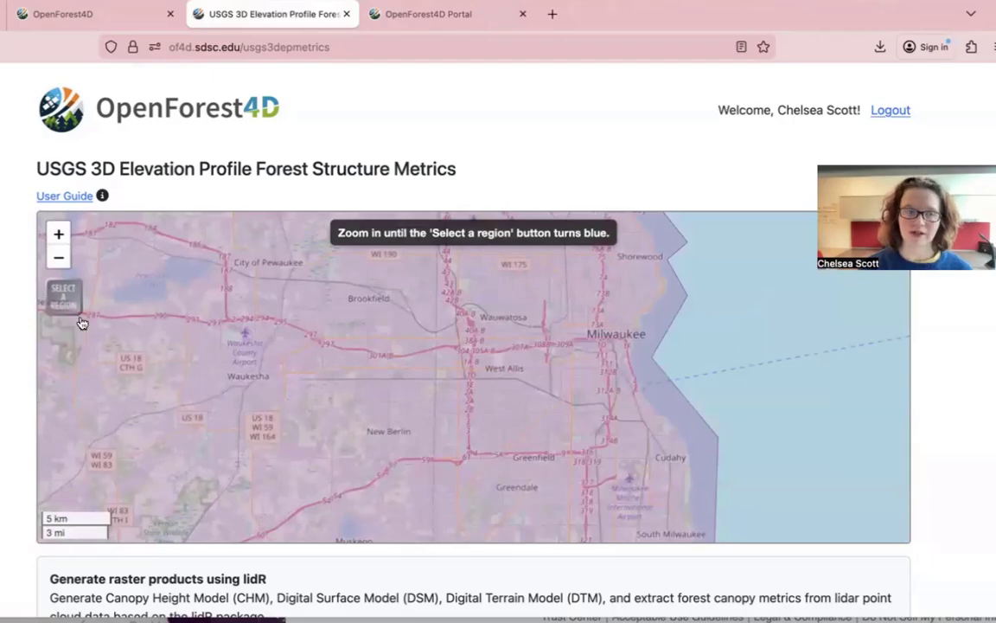
{"action": "scroll", "coordinate": [440, 364], "scroll_direction": "up", "scroll_amount": 5}
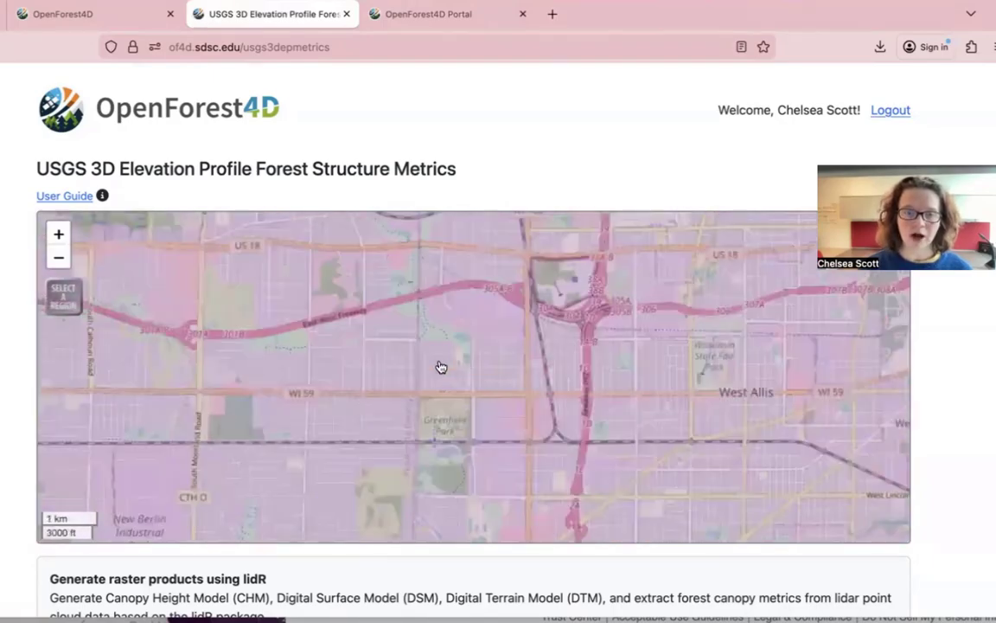
{"action": "left_click_drag", "start_coordinate": [467, 447], "coordinate": [467, 325]}
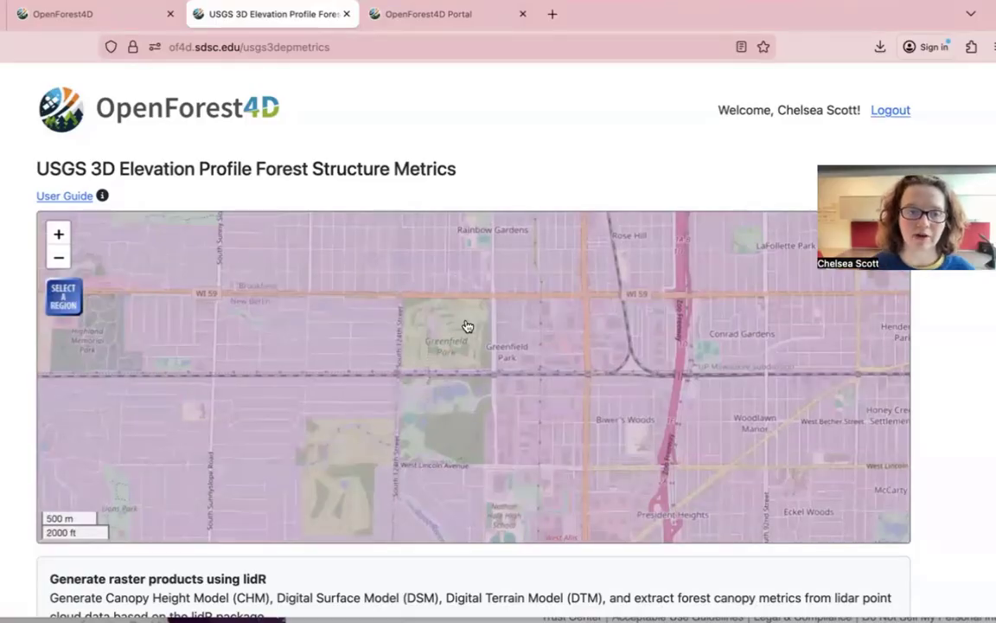
- Draw a 0.9 × 1.6 km region over Greenfield Park, about 9,382,000 points, within the limit
{"action": "left_click", "coordinate": [65, 299]}
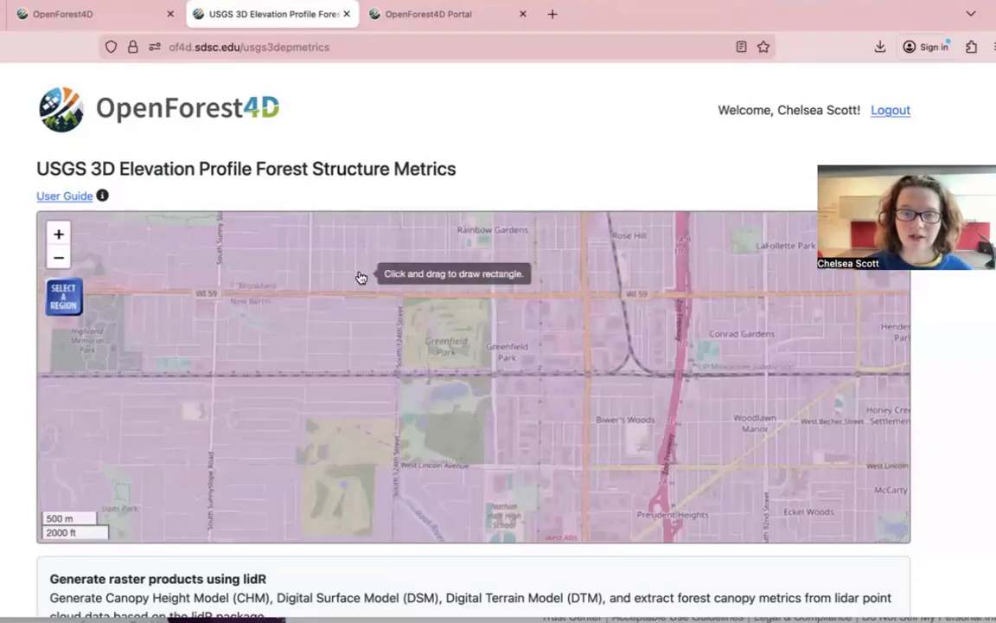
{"action": "mouse_move", "coordinate": [362, 277]}
{"action": "left_mouse_down"}
{"action": "mouse_move", "coordinate": [471, 349]}
{"action": "mouse_move", "coordinate": [551, 467]}
{"action": "mouse_move", "coordinate": [554, 488]}
{"action": "left_mouse_up"}
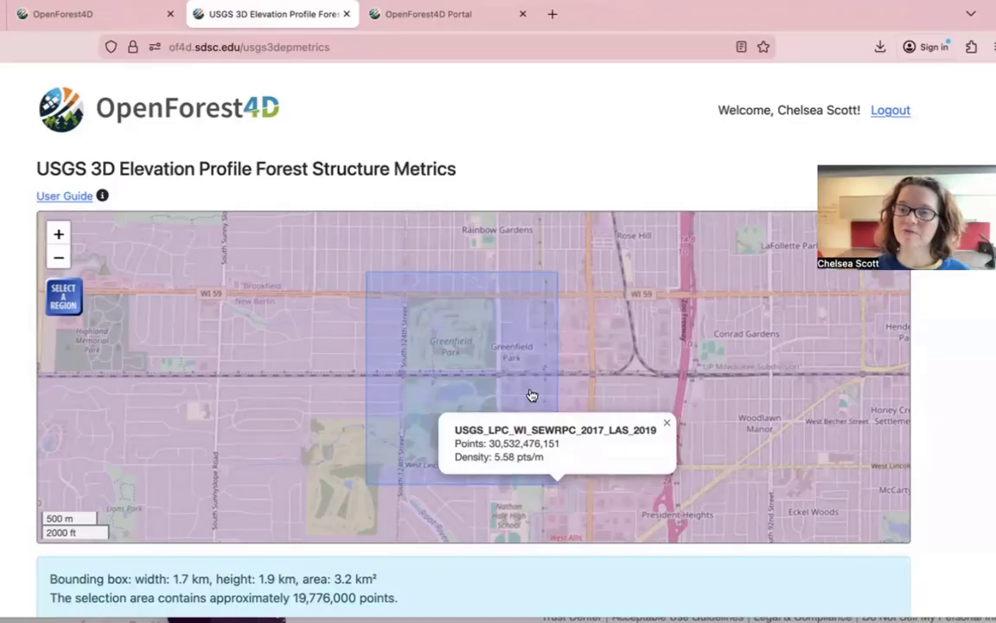
{"action": "left_click", "coordinate": [68, 297]}
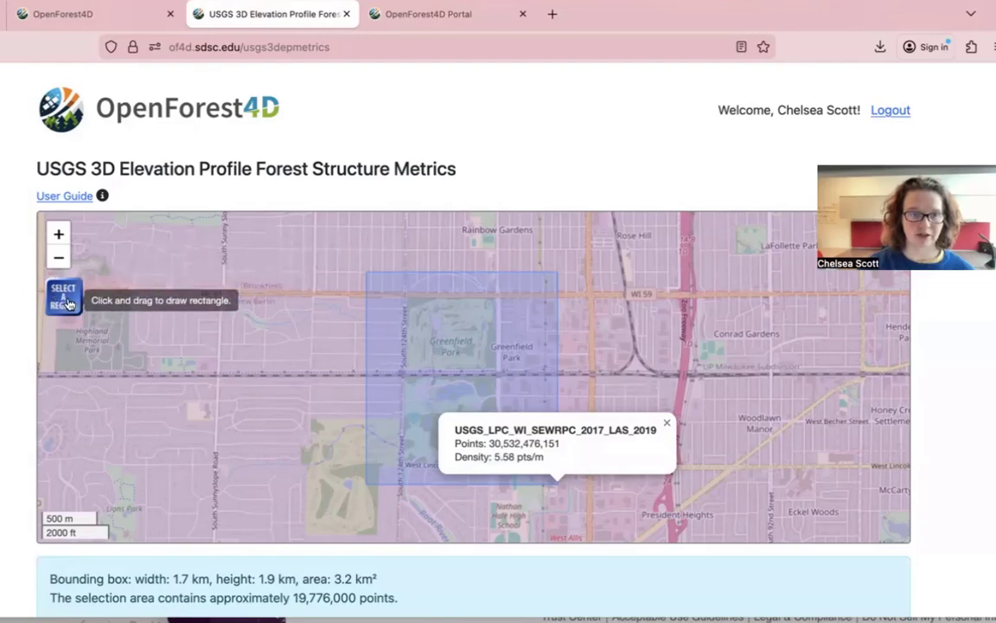
{"action": "mouse_move", "coordinate": [180, 242]}
{"action": "left_mouse_down"}
{"action": "mouse_move", "coordinate": [536, 351]}
{"action": "mouse_move", "coordinate": [873, 510]}
{"action": "mouse_move", "coordinate": [863, 525]}
{"action": "left_mouse_up"}
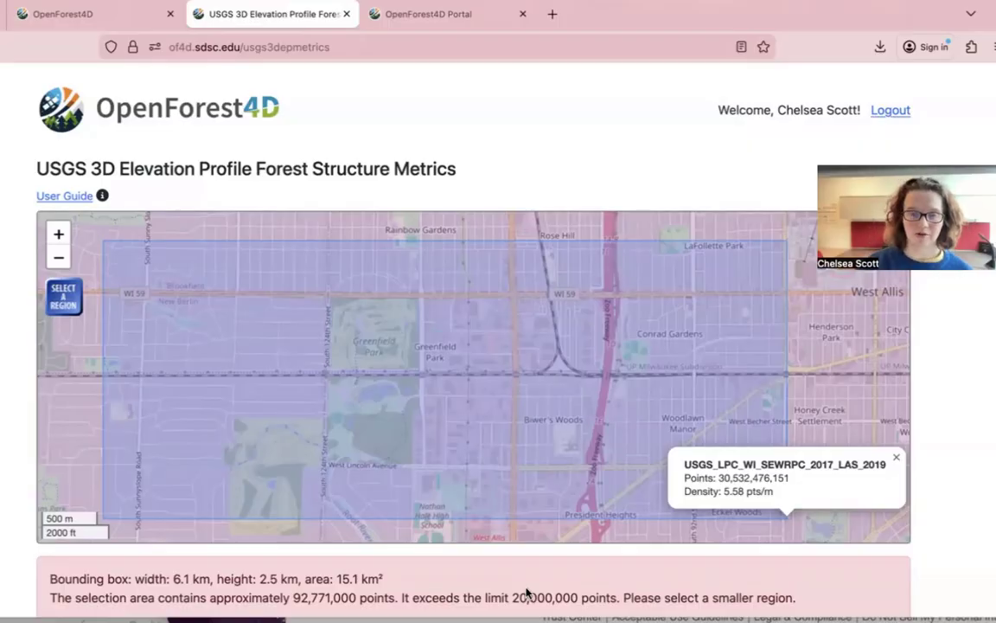
{"action": "left_click", "coordinate": [63, 295]}
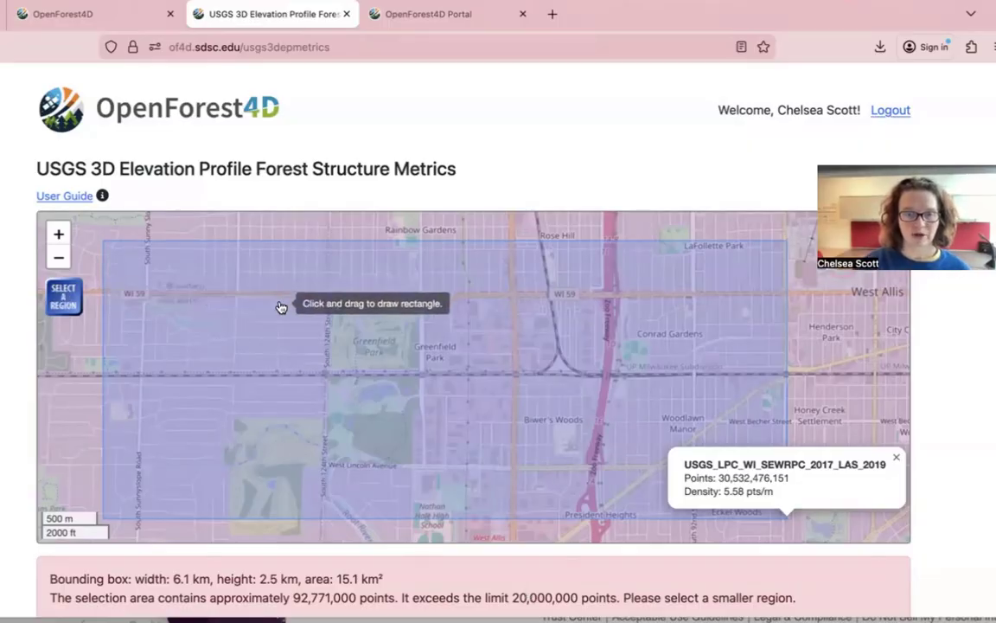
{"action": "mouse_move", "coordinate": [319, 286]}
{"action": "left_mouse_down"}
{"action": "mouse_move", "coordinate": [387, 359]}
{"action": "mouse_move", "coordinate": [445, 451]}
{"action": "mouse_move", "coordinate": [423, 475]}
{"action": "left_mouse_up"}
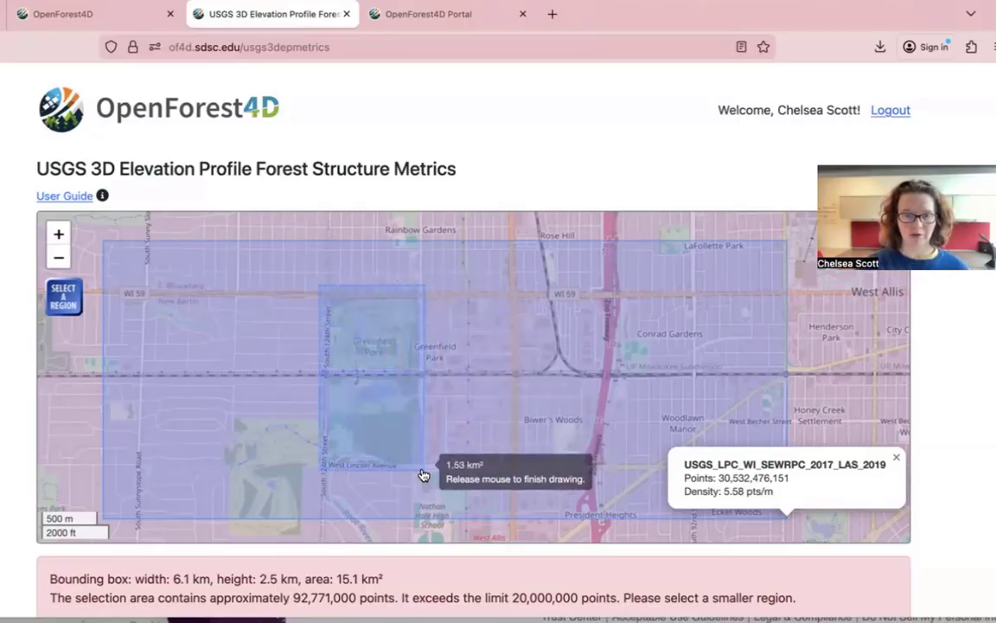
{"action": "left_click_drag", "start_coordinate": [424, 475], "coordinate": [424, 474]}
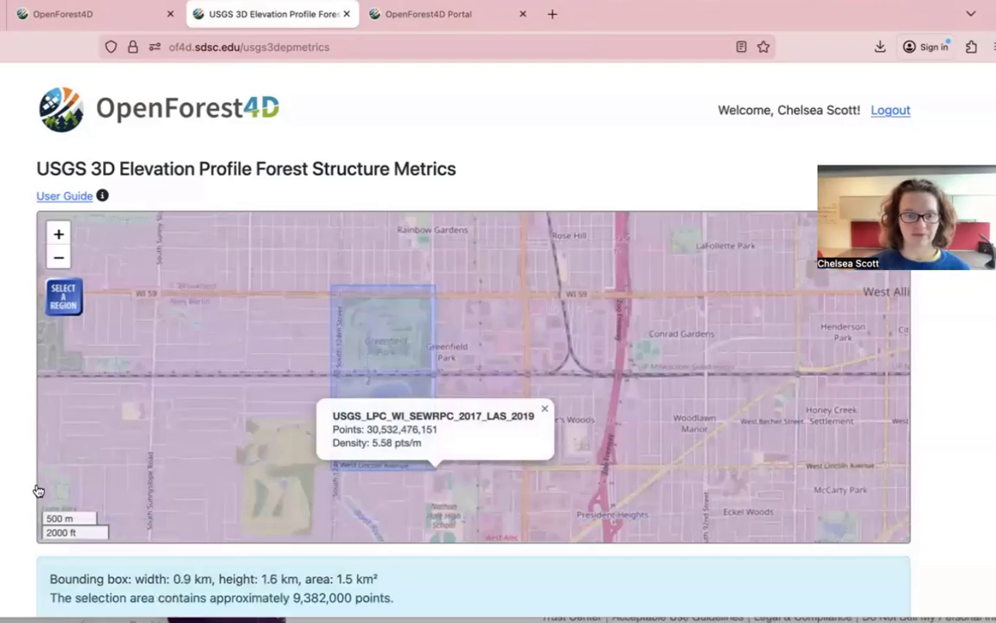
- Name the job 'Wi test' and submit it with the smoothed CHM and p2r settings
{"action": "scroll", "coordinate": [4, 472], "scroll_direction": "down", "scroll_amount": 5}
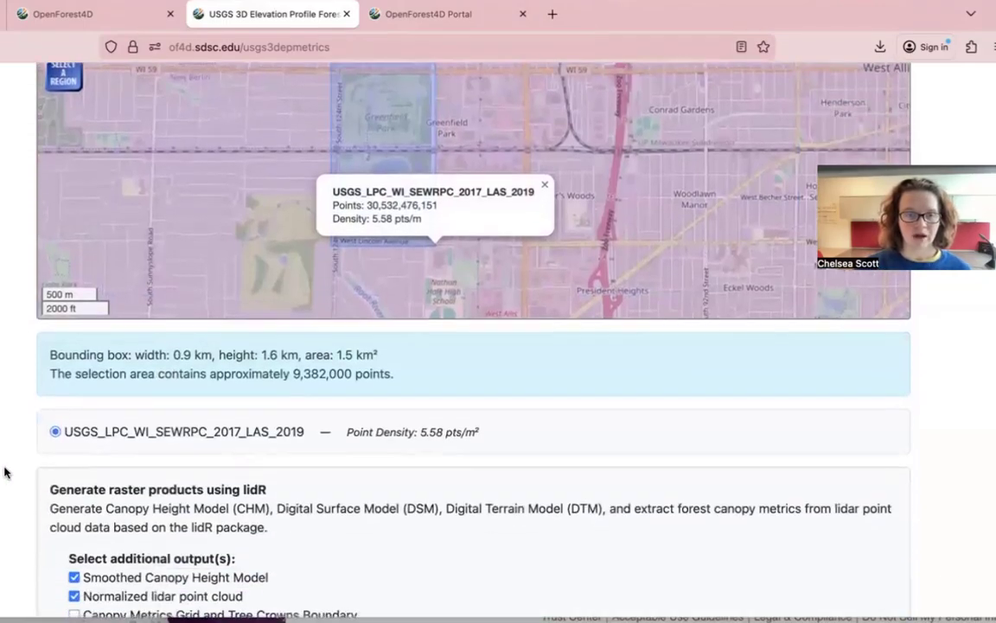
{"action": "scroll", "coordinate": [4, 471], "scroll_direction": "down", "scroll_amount": 3}
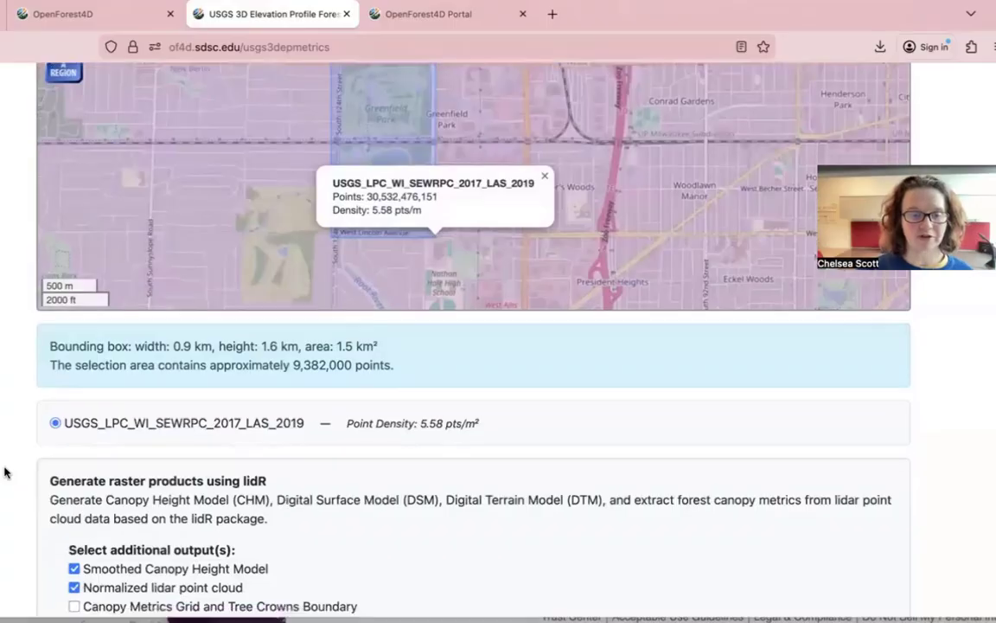
{"action": "scroll", "coordinate": [5, 472], "scroll_direction": "down", "scroll_amount": 1}
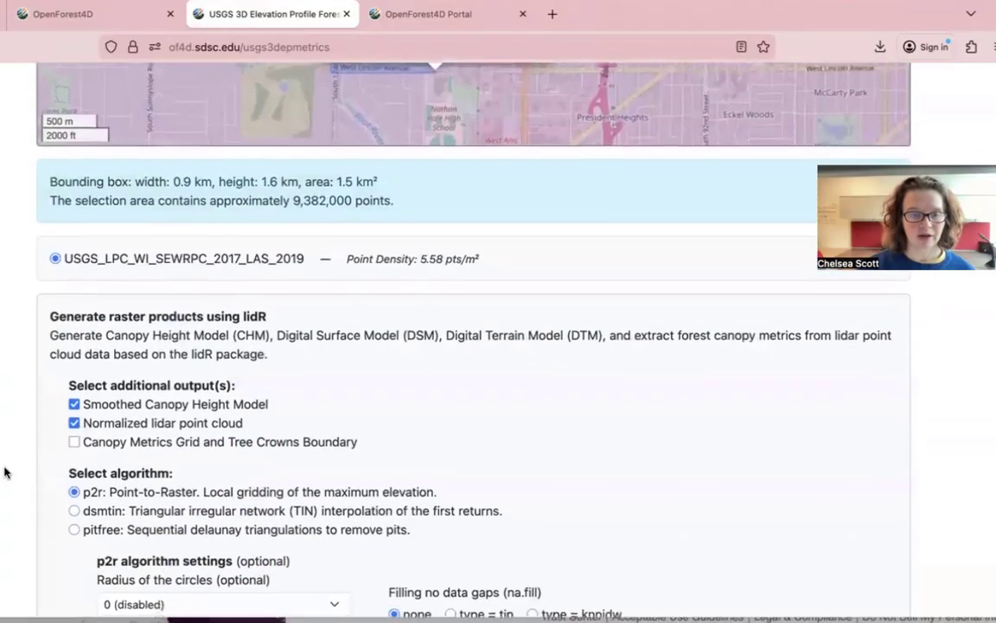
{"action": "scroll", "coordinate": [4, 471], "scroll_direction": "down", "scroll_amount": 4}
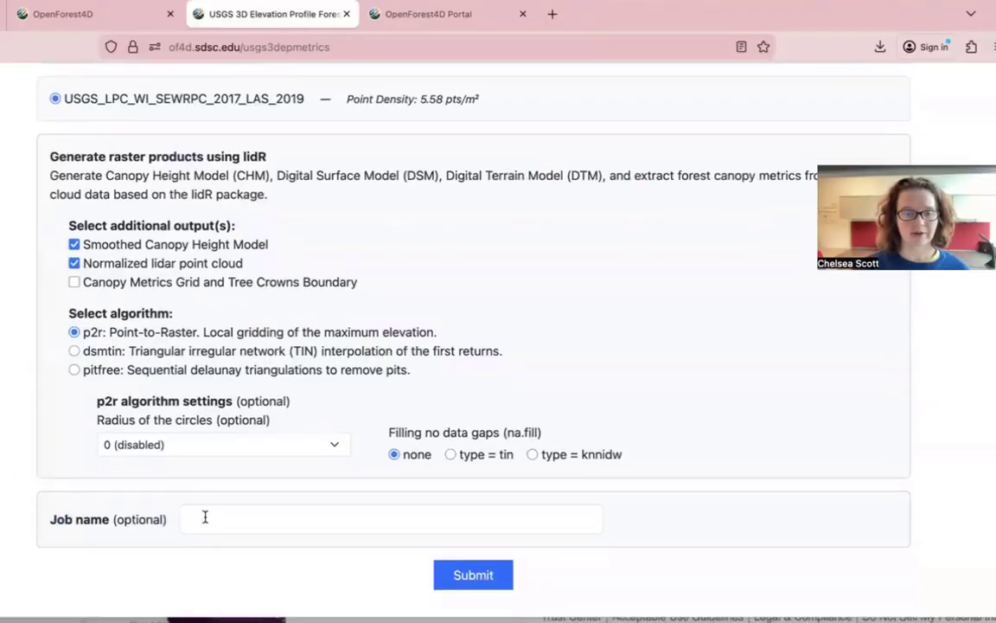
{"action": "left_click", "coordinate": [205, 516]}
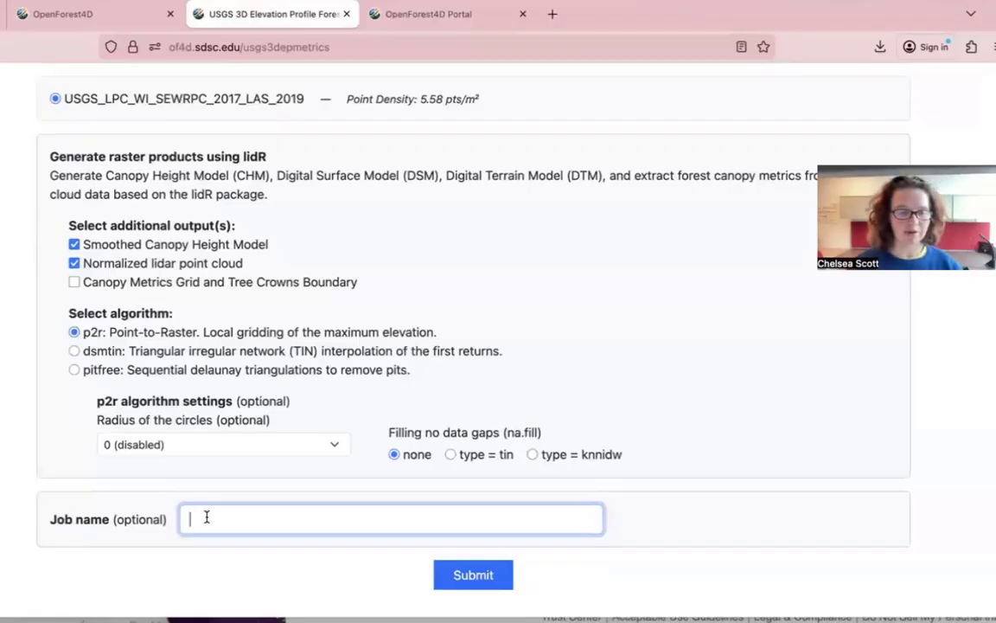
{"action": "type", "text": "Wi"}
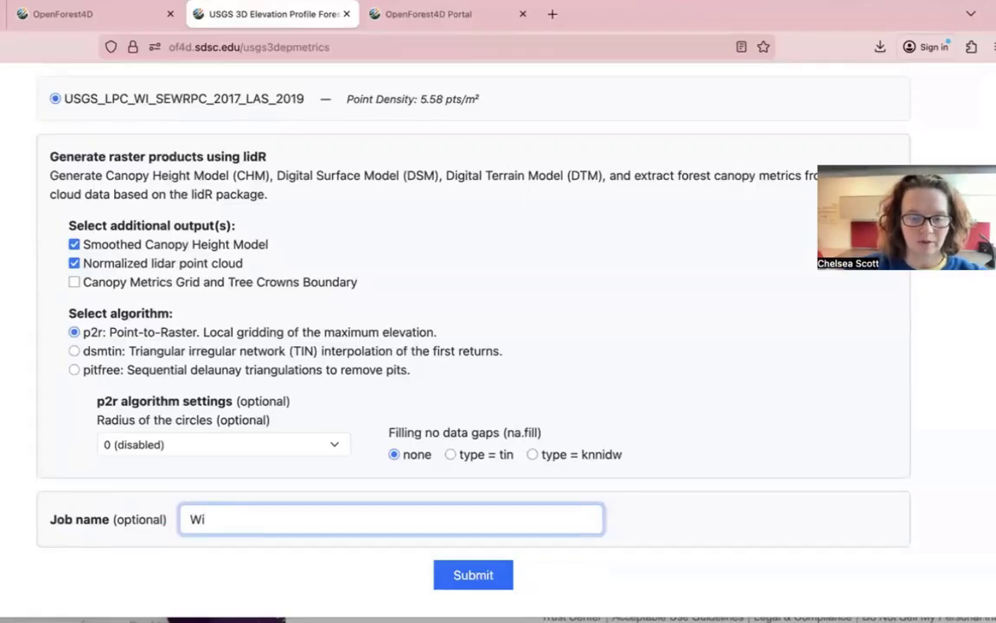
{"action": "type", "text": " t"}
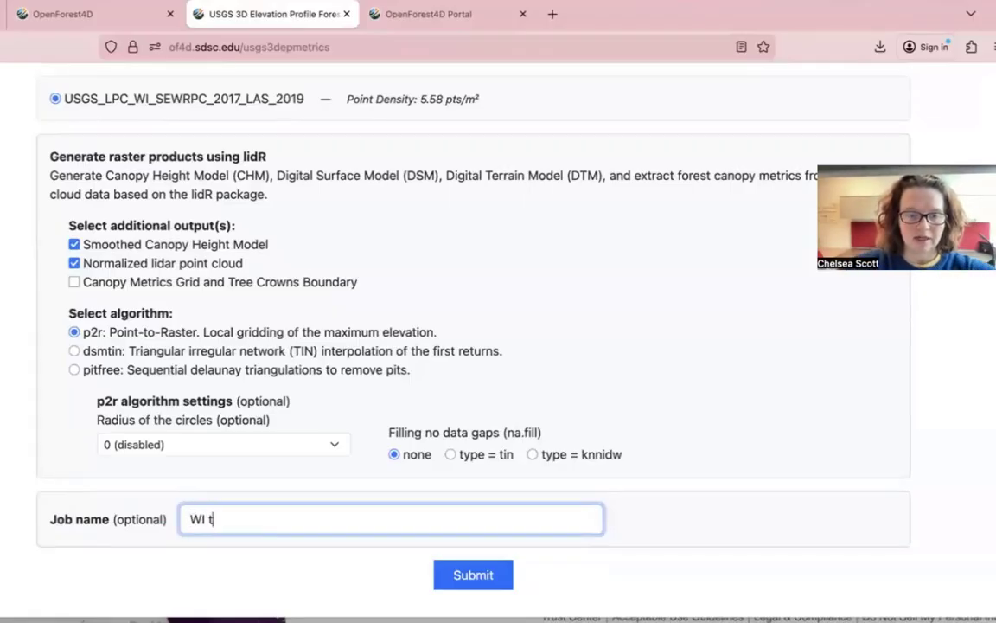
{"action": "type", "text": "est"}
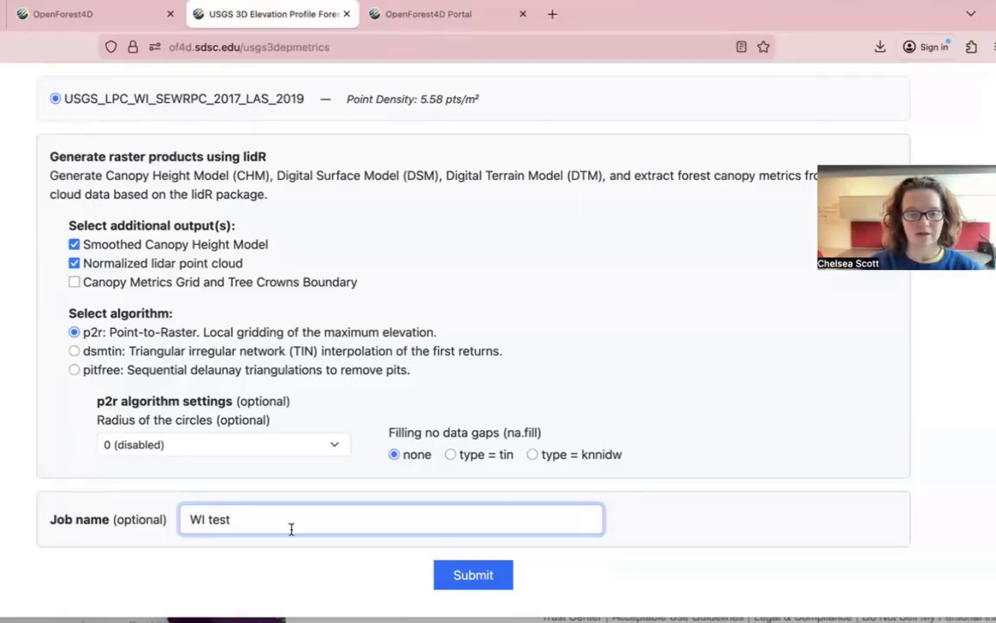
{"action": "left_click", "coordinate": [464, 572]}
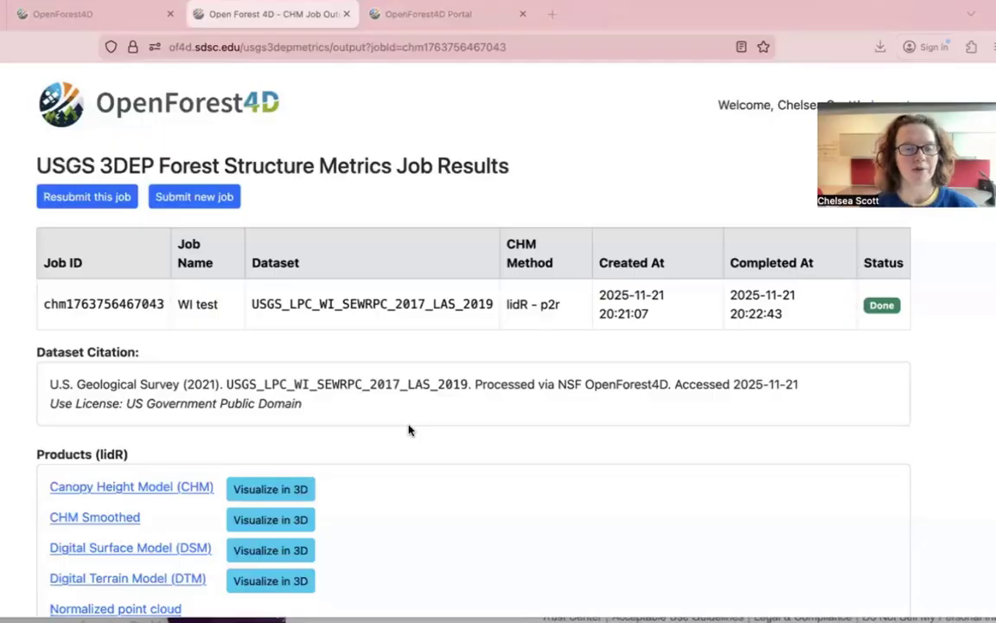
- Scroll the finished job's results to the Products list and the 0–35 m CHM map
{"action": "scroll", "coordinate": [409, 430], "scroll_direction": "down", "scroll_amount": 3}
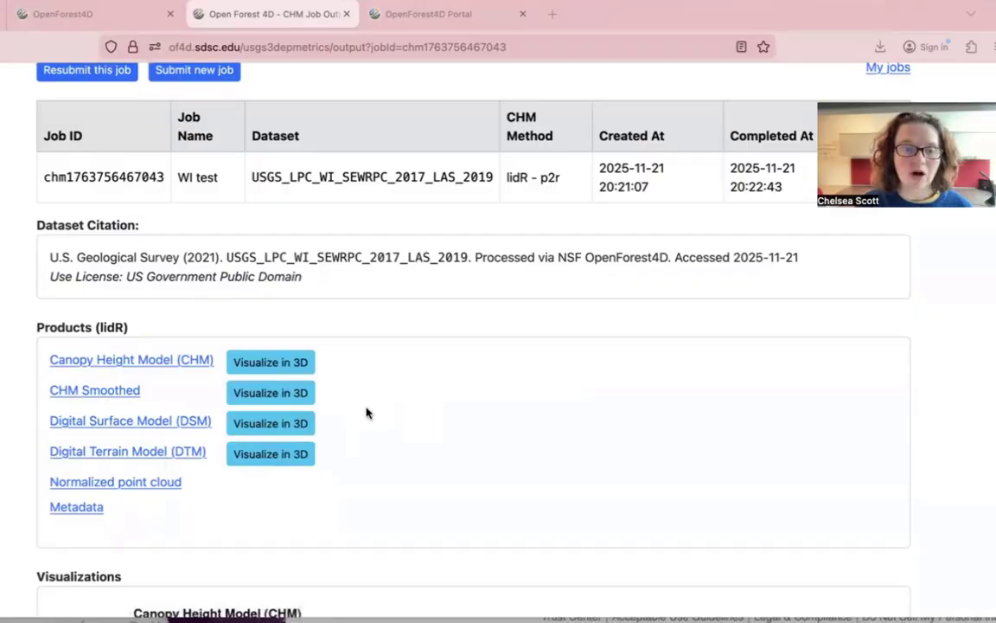
{"action": "scroll", "coordinate": [396, 435], "scroll_direction": "down", "scroll_amount": 2}
{"action": "scroll", "coordinate": [396, 434], "scroll_direction": "down", "scroll_amount": 4}
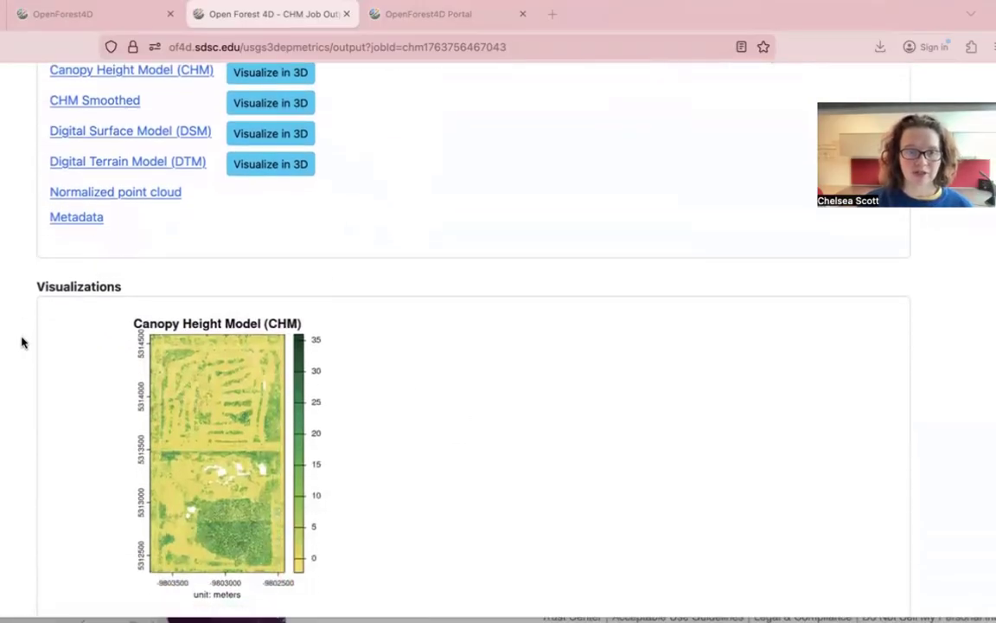
- Scroll through the Visualizations down to the Normalized LIDAR Height and Ground Points with DTM plots
{"action": "scroll", "coordinate": [291, 429], "scroll_direction": "down", "scroll_amount": 3}
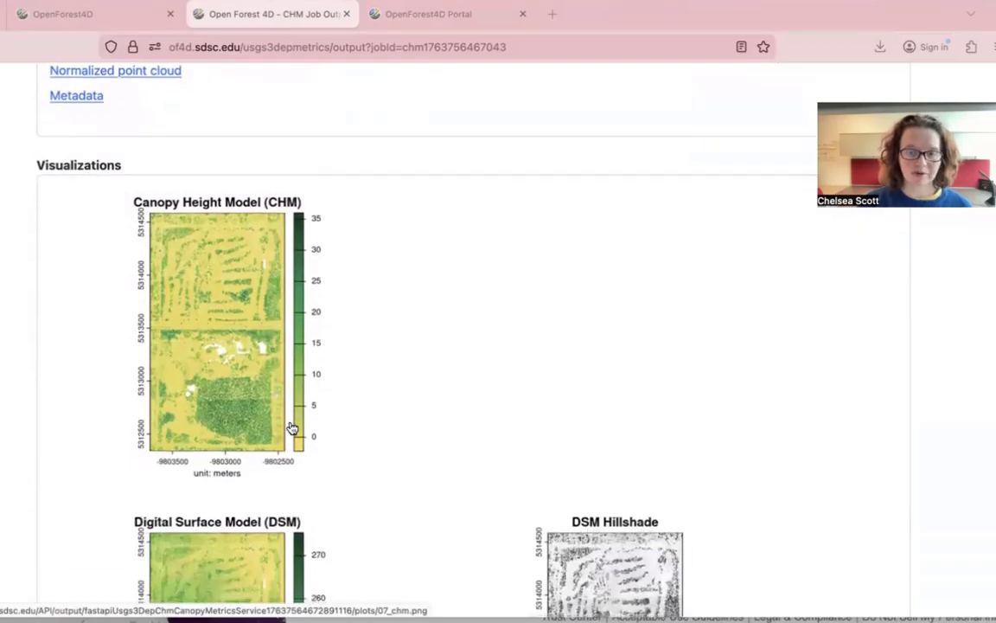
{"action": "scroll", "coordinate": [291, 427], "scroll_direction": "down", "scroll_amount": 4}
{"action": "scroll", "coordinate": [291, 427], "scroll_direction": "down", "scroll_amount": 2}
{"action": "scroll", "coordinate": [292, 427], "scroll_direction": "down", "scroll_amount": 5}
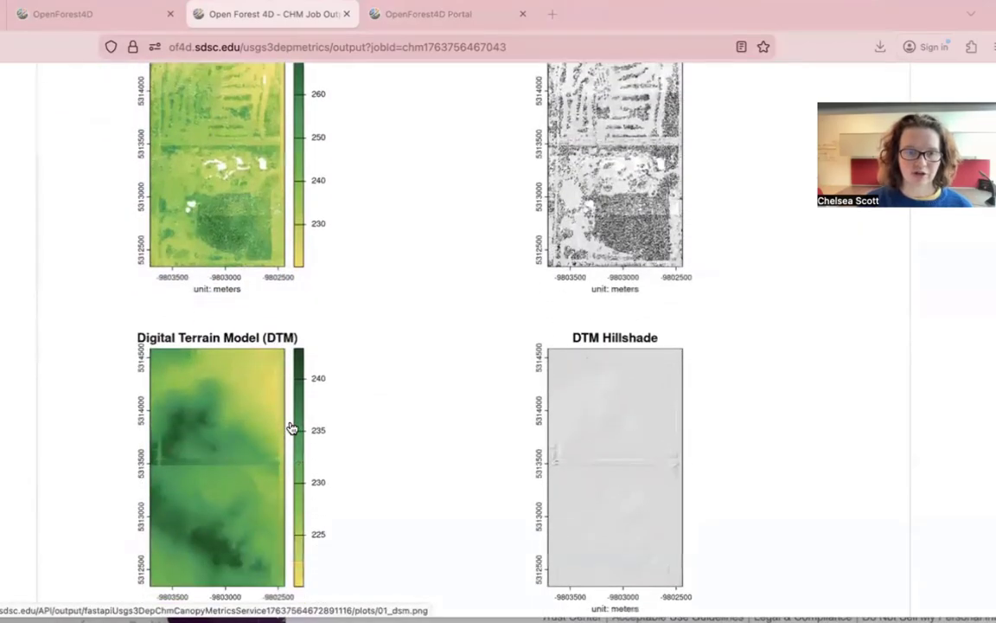
{"action": "scroll", "coordinate": [359, 408], "scroll_direction": "down", "scroll_amount": 4}
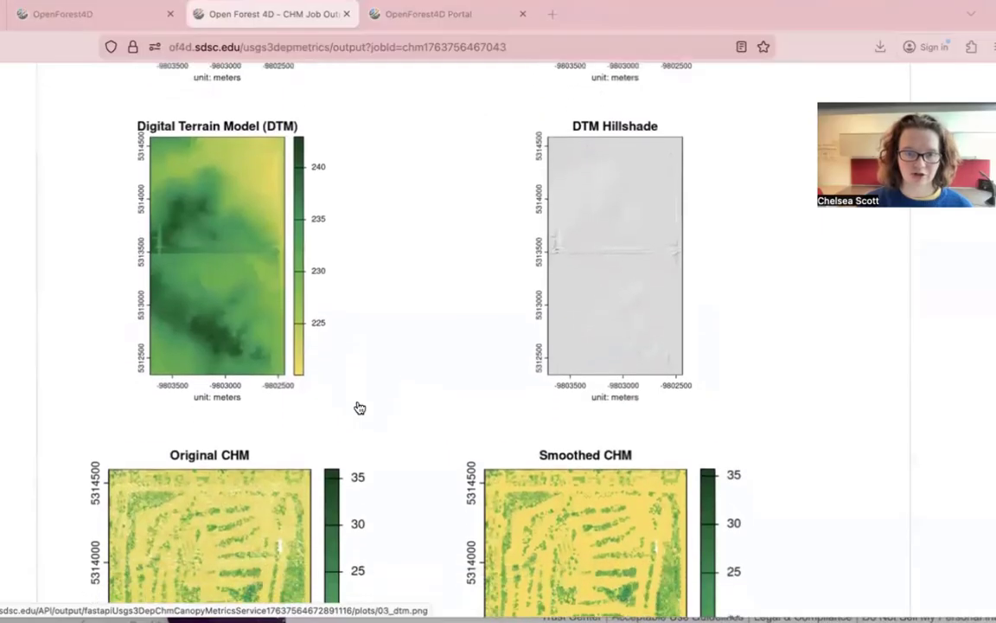
{"action": "scroll", "coordinate": [360, 407], "scroll_direction": "down", "scroll_amount": 4}
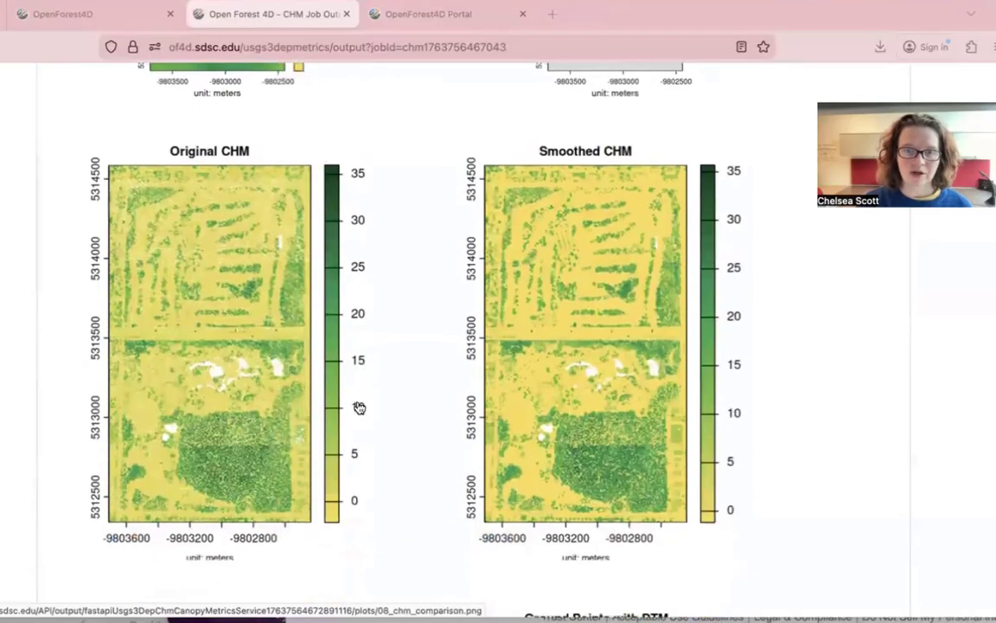
{"action": "scroll", "coordinate": [359, 407], "scroll_direction": "down", "scroll_amount": 4}
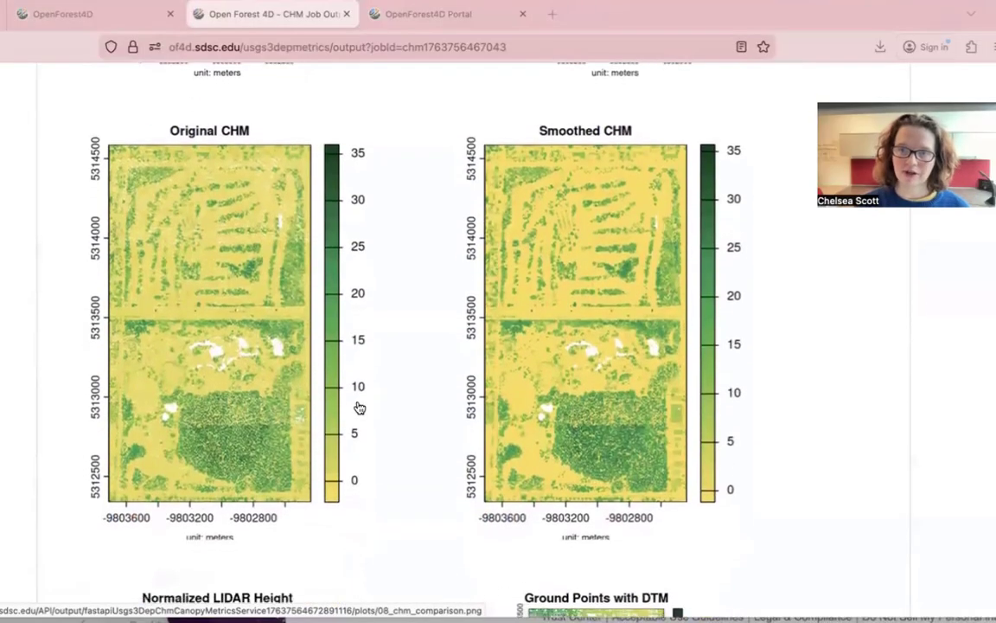
{"action": "scroll", "coordinate": [360, 408], "scroll_direction": "down", "scroll_amount": 2}
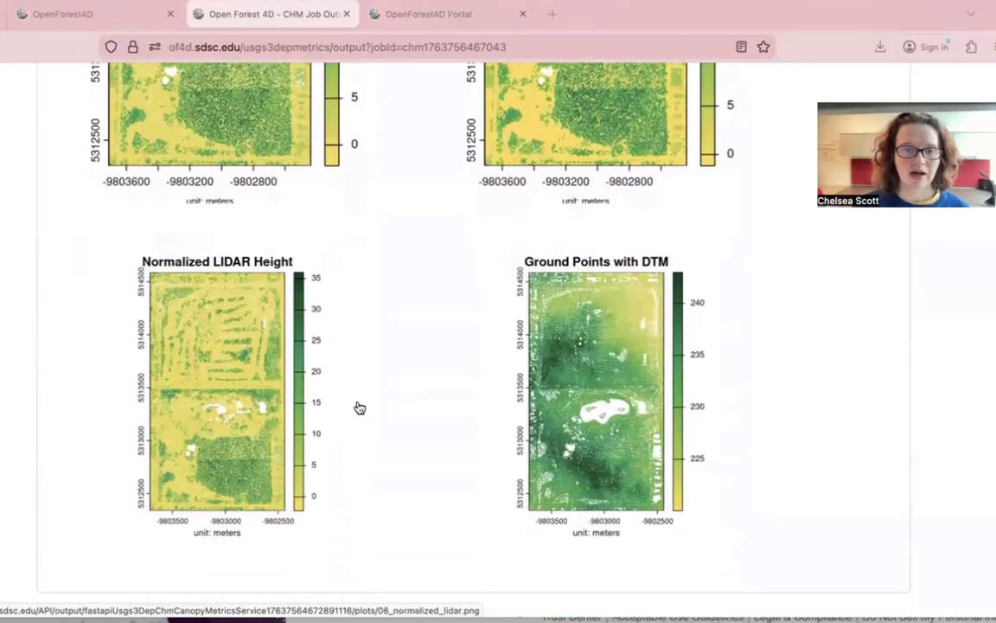